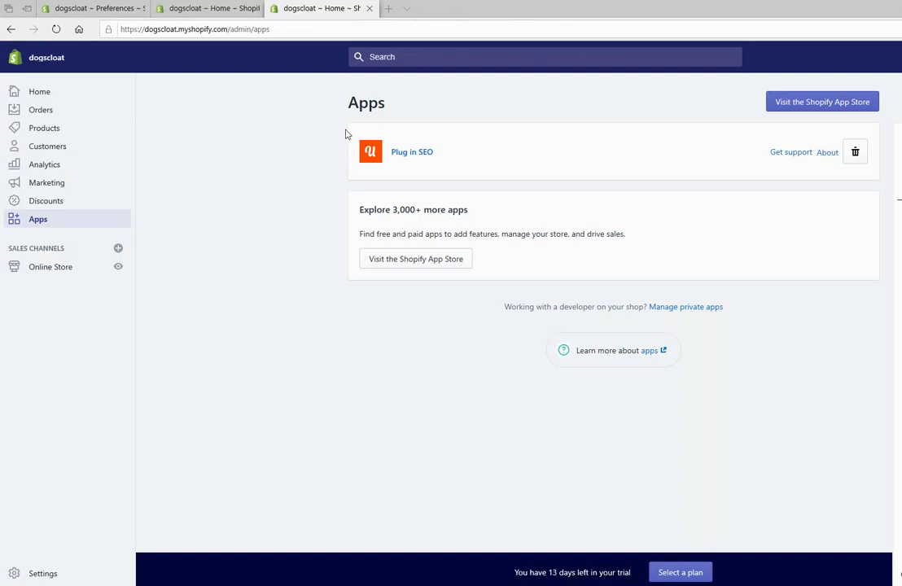
Open the current theme, First theme, in the theme editor from Online Store.
left_click(55, 268)
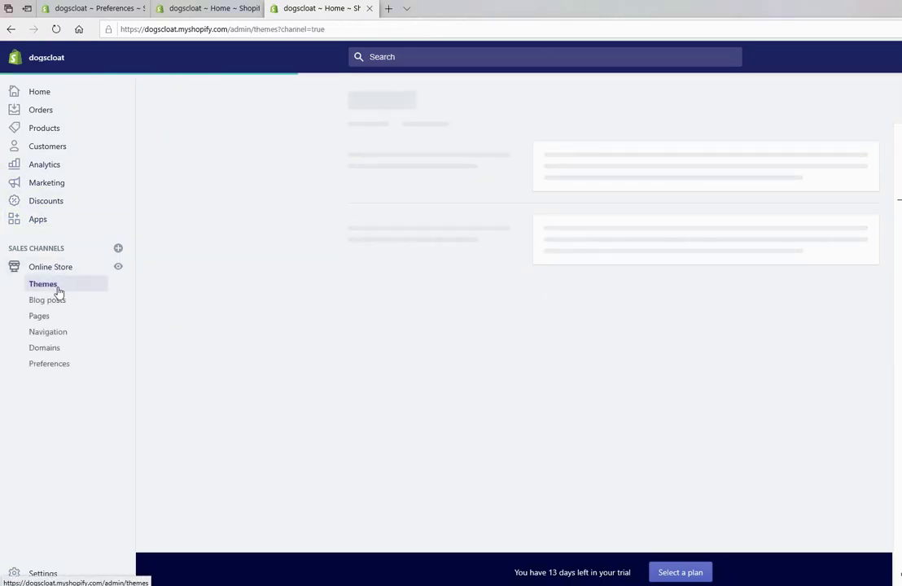
left_click(837, 270)
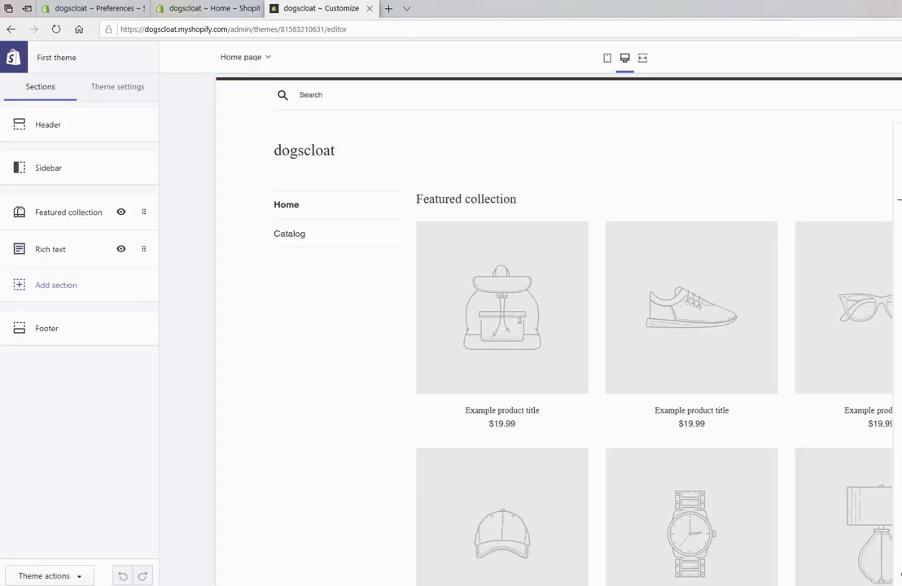
Apply the Toy theme style to First theme through Theme settings > Change theme style.
left_click(135, 87)
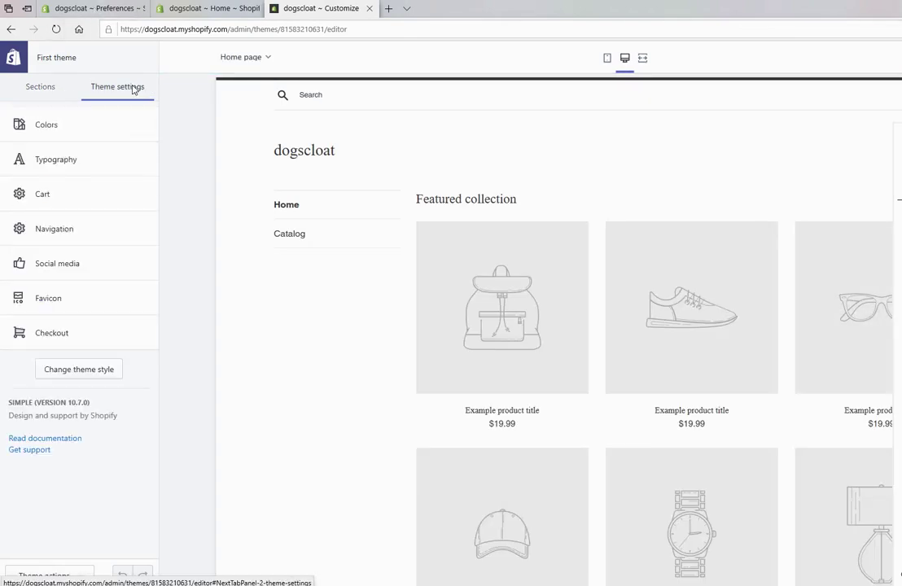
left_click(82, 370)
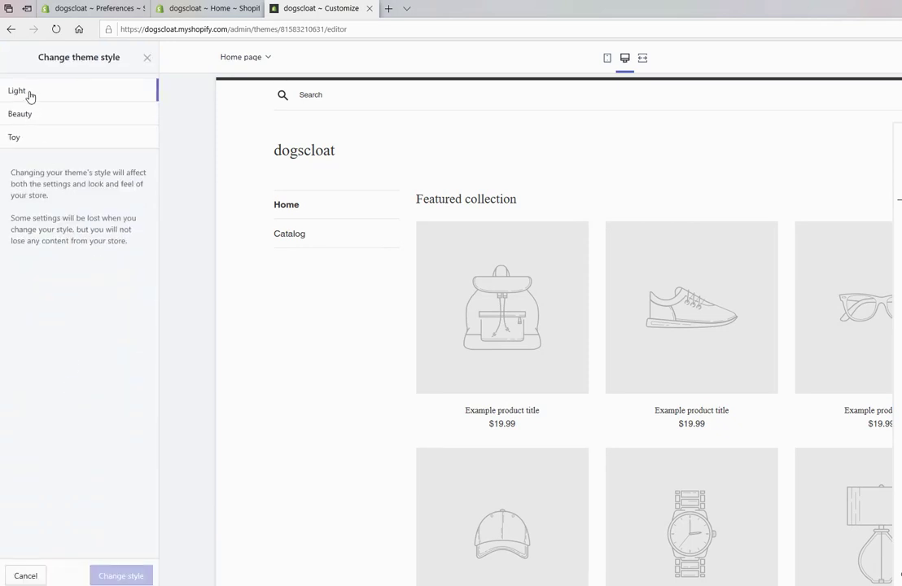
left_click(25, 135)
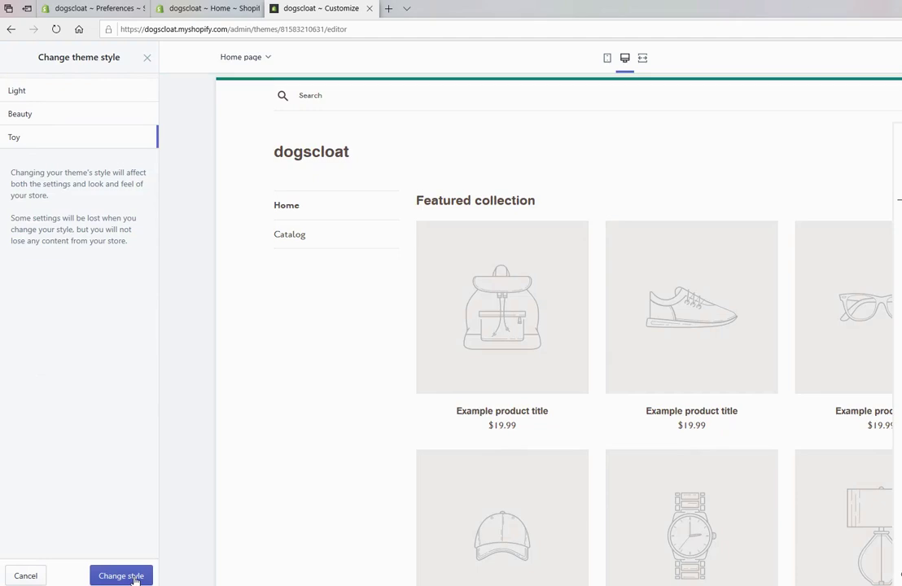
left_click(122, 577)
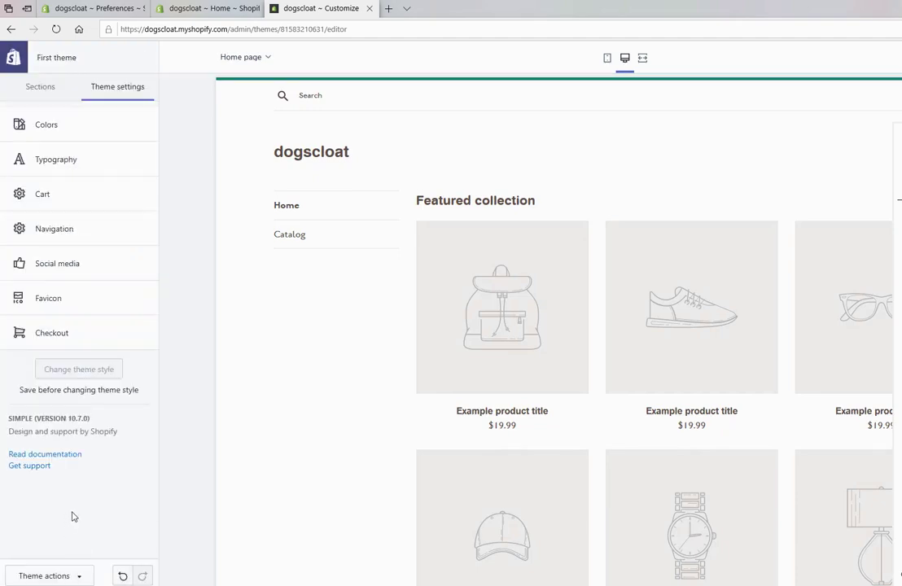
left_click_drag(250, 229, 381, 250)
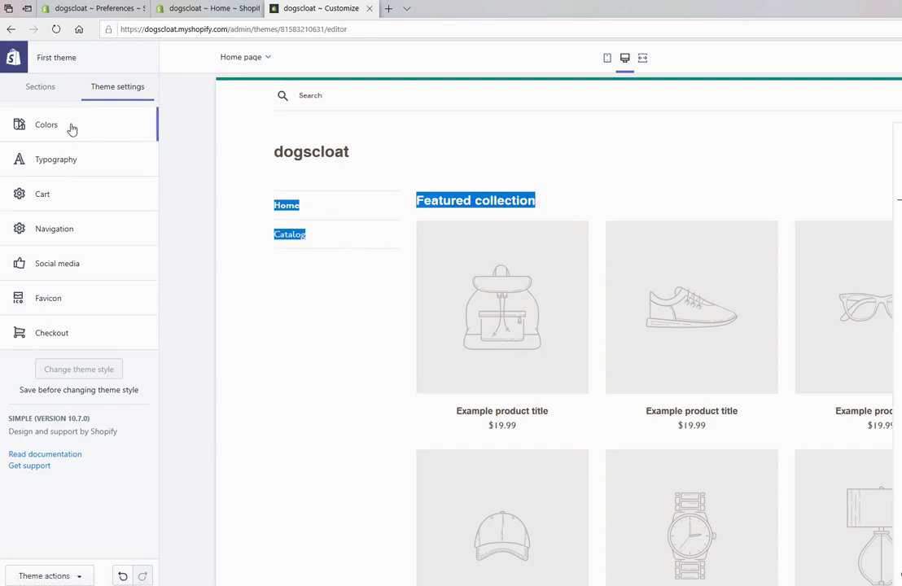
left_click(49, 90)
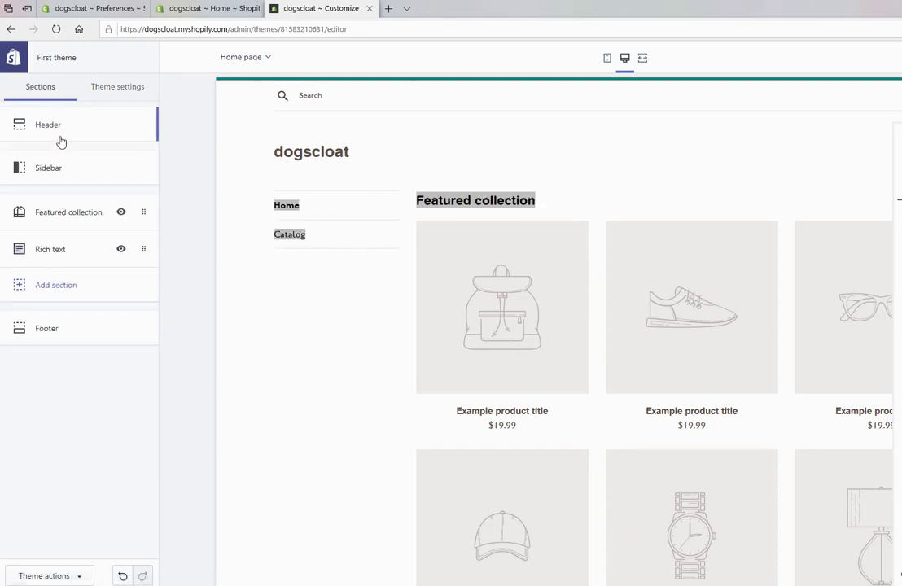
Open the Header logo image library and cancel the file upload without choosing a file.
left_click(61, 124)
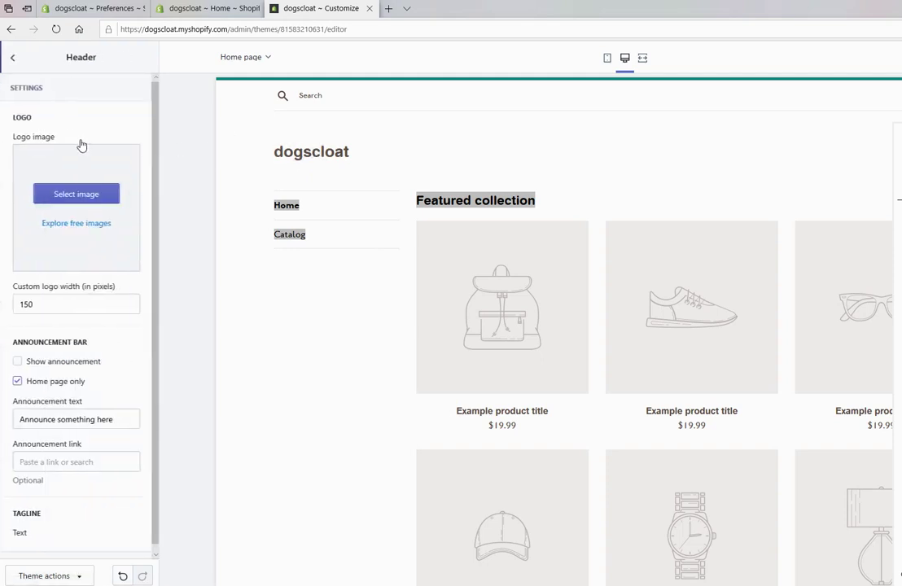
left_click(74, 202)
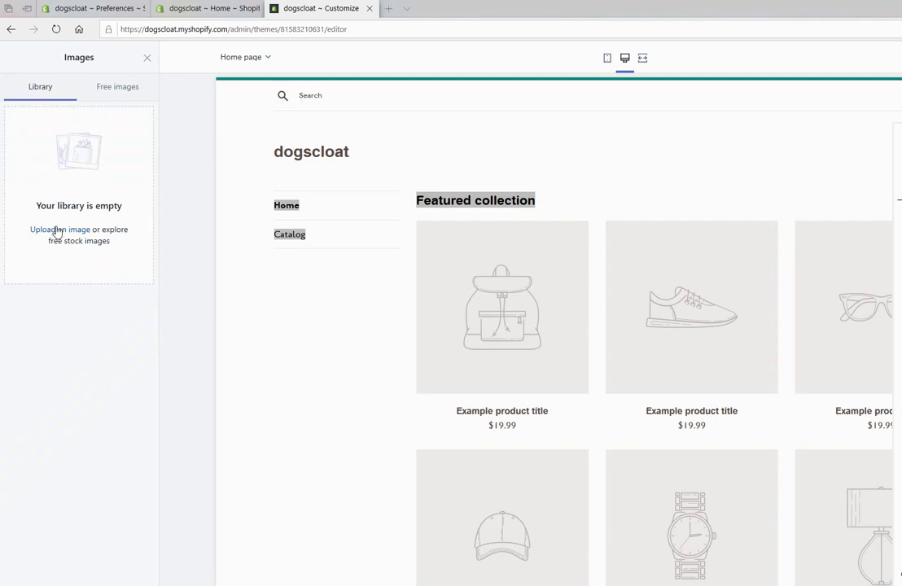
left_click(57, 231)
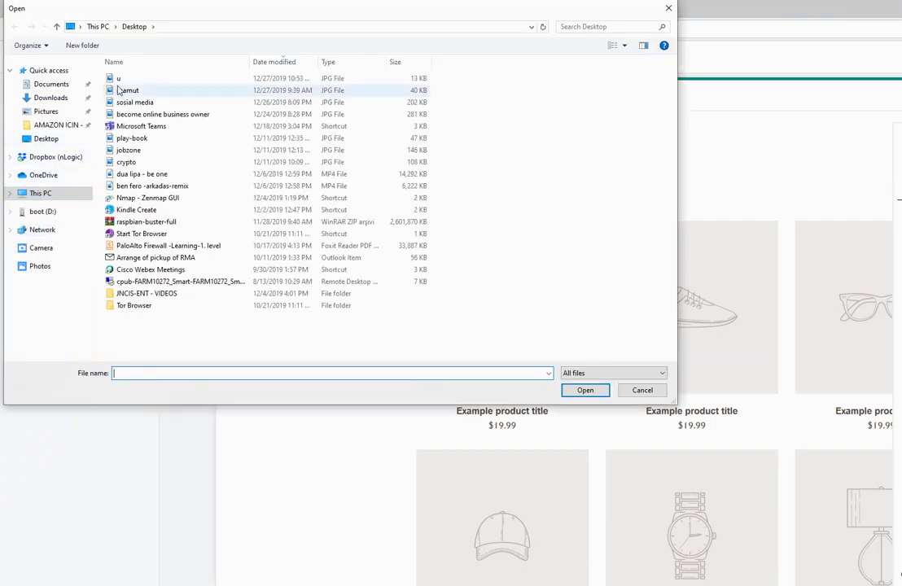
left_click(119, 80)
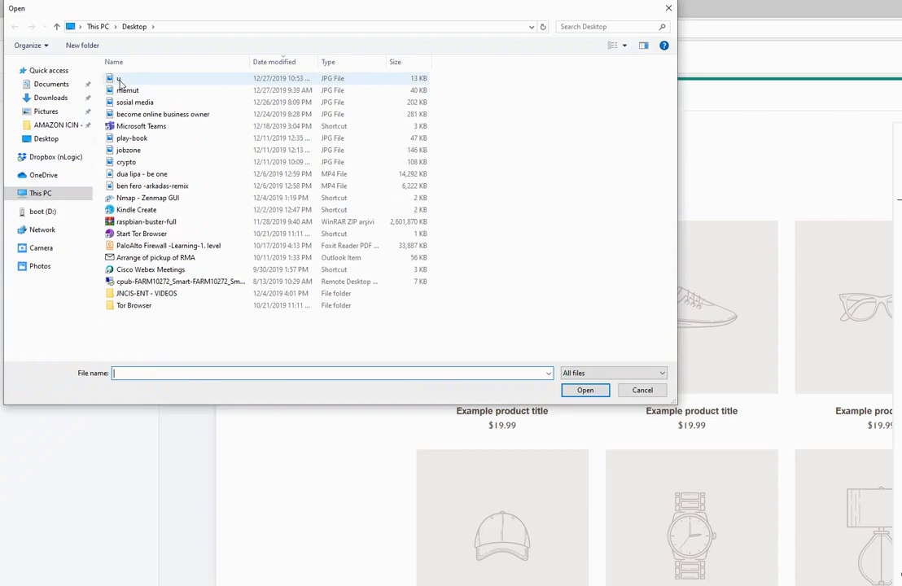
left_click(642, 391)
left_click(407, 9)
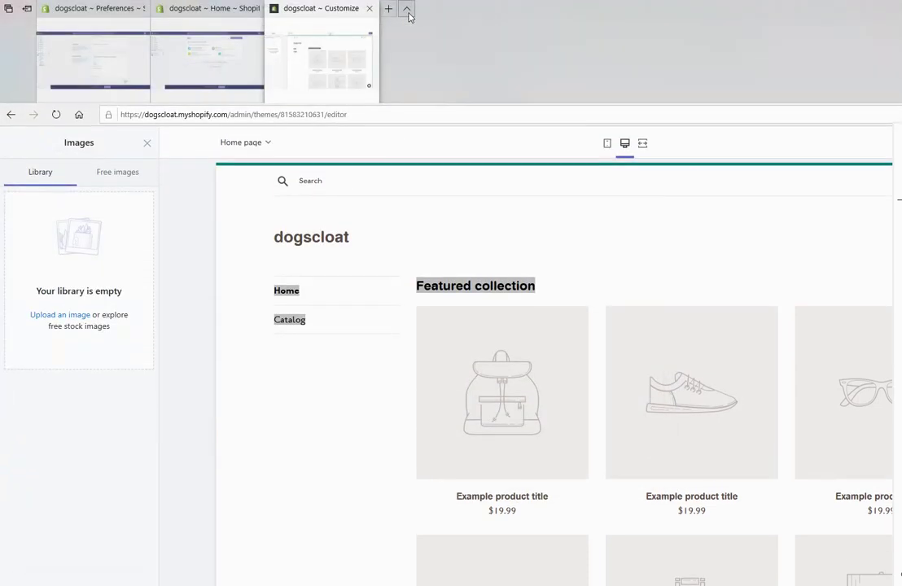
Run a Bing image search for 'logo' in a new Edge tab.
left_click(388, 9)
left_click(447, 160)
type("logi")
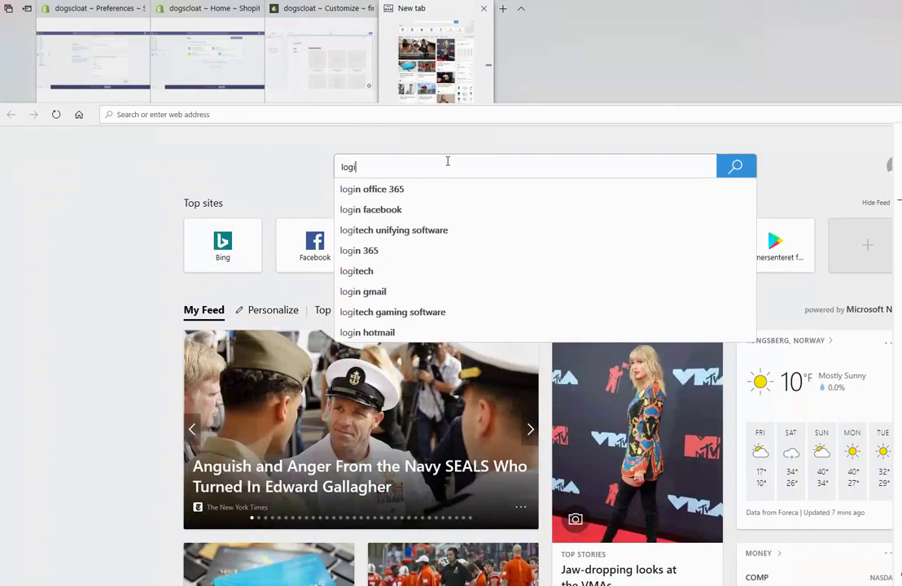
type("o")
key("Return")
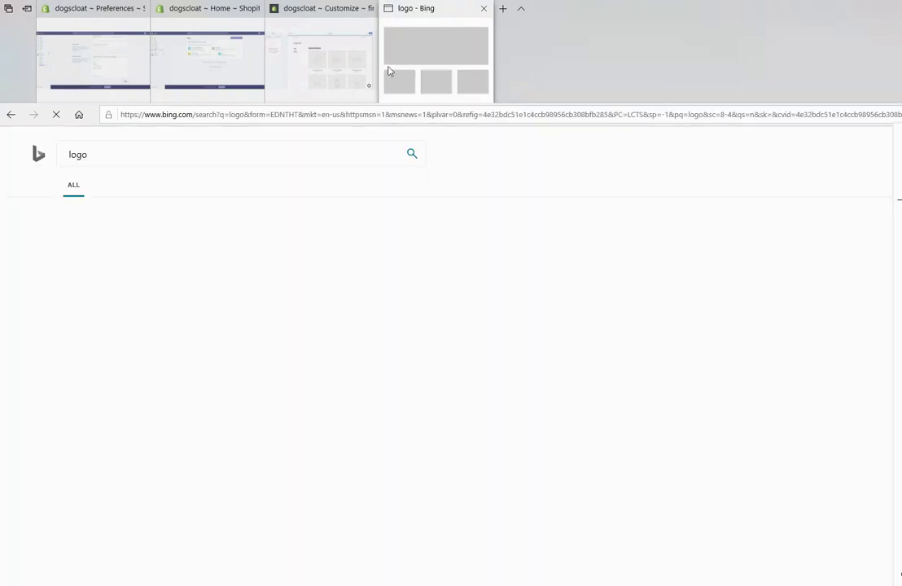
left_click(125, 188)
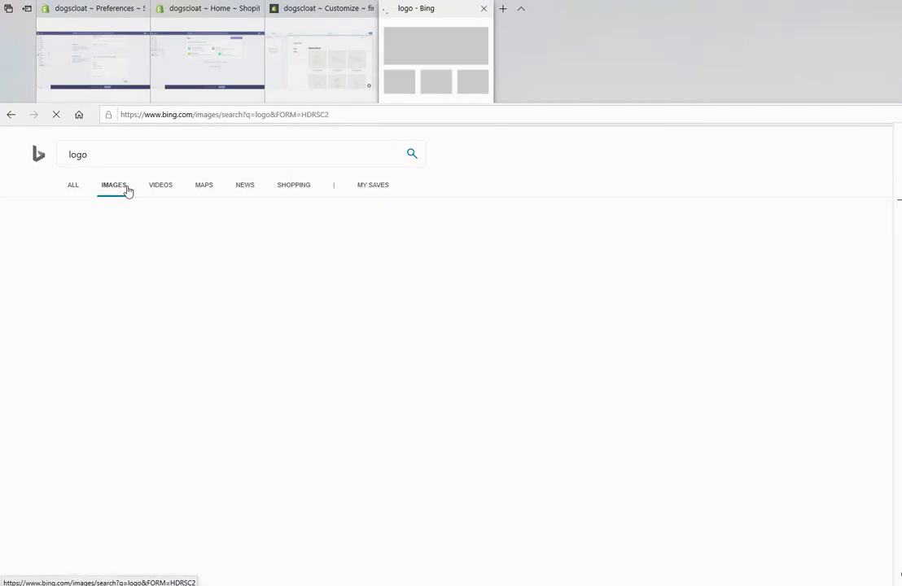
scroll(279, 361, "down", 2)
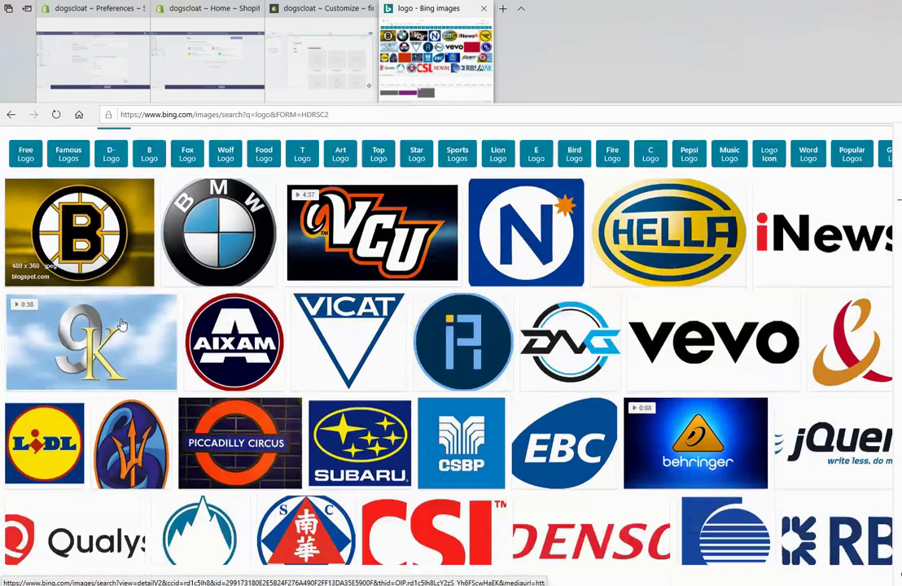
scroll(279, 362, "down", 10)
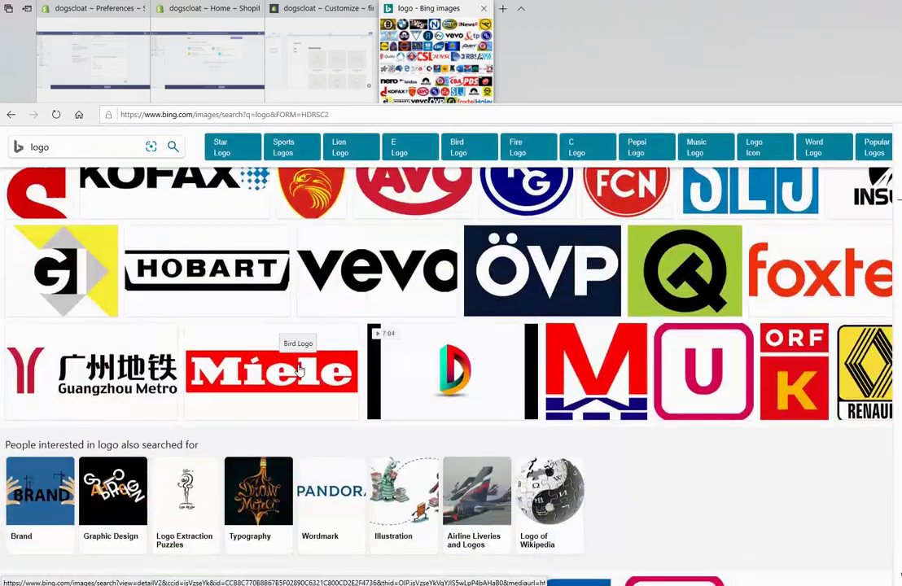
scroll(299, 370, "up", 4)
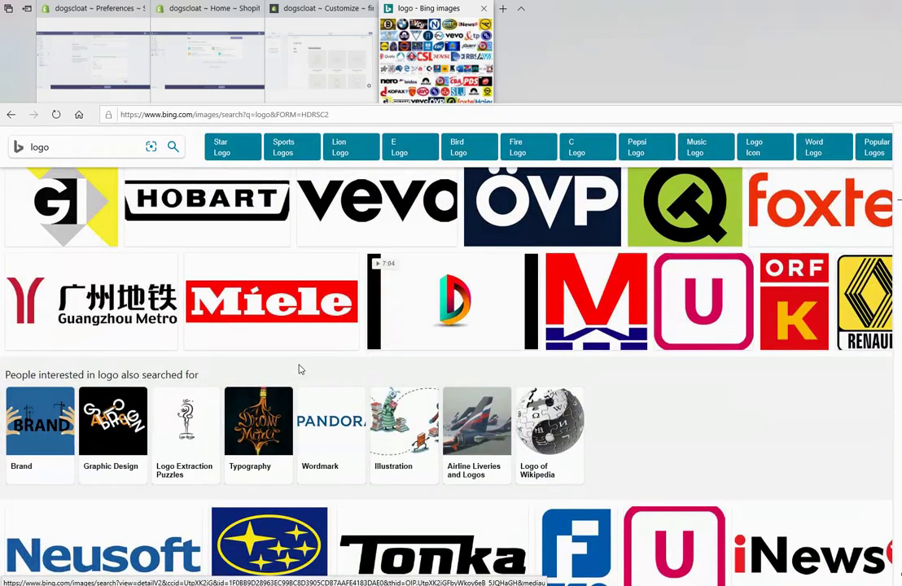
Save the yin-yang Wikipedia globe logo to the Desktop as logo.png.
left_click(547, 425)
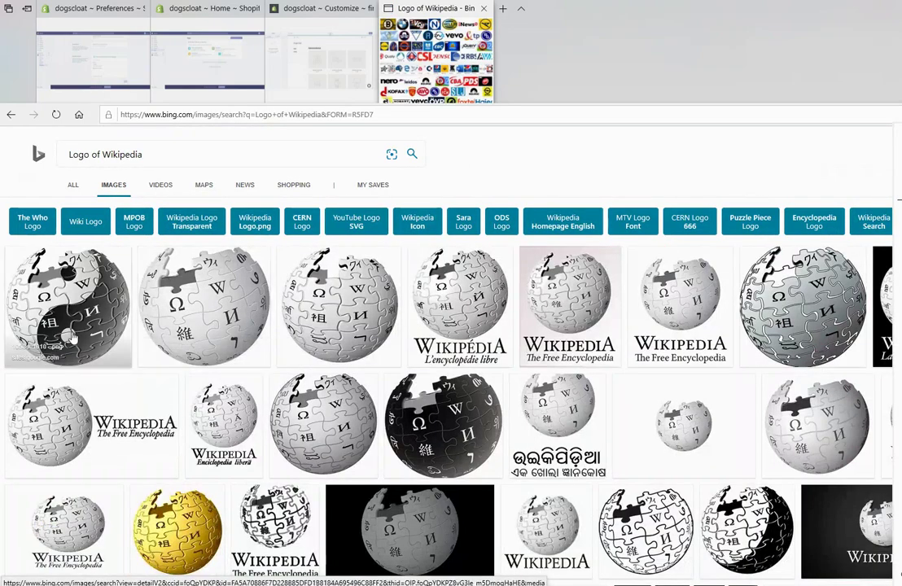
left_click(72, 336)
right_click(506, 291)
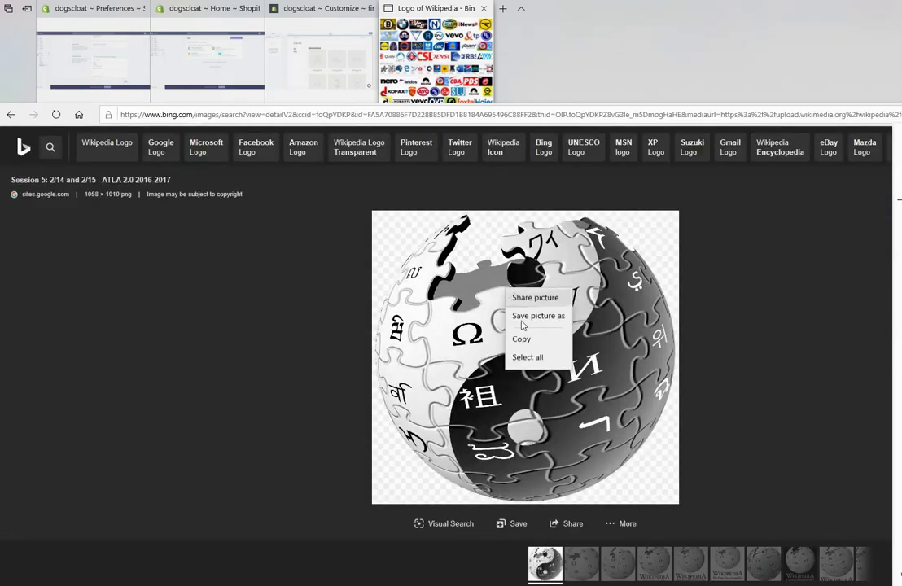
left_click(531, 318)
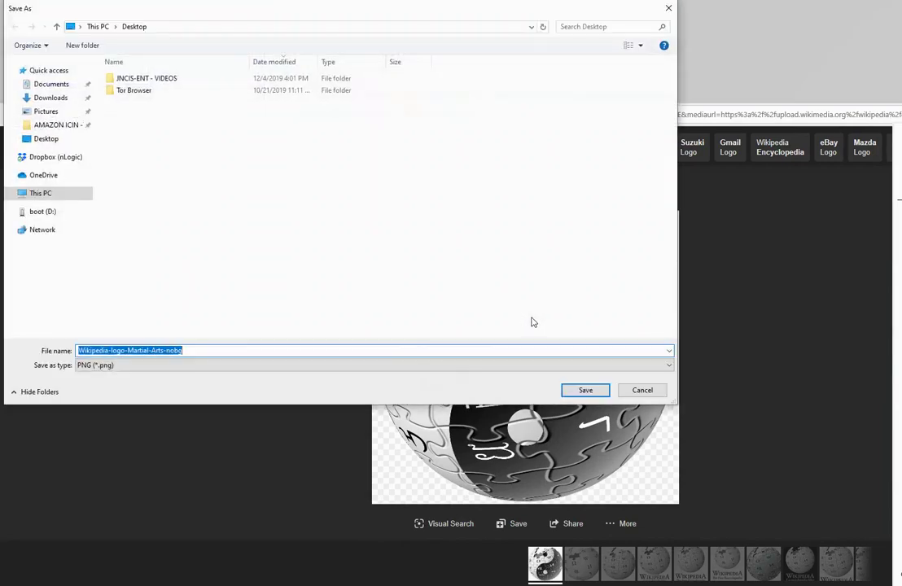
key("BackSpace")
key("Return")
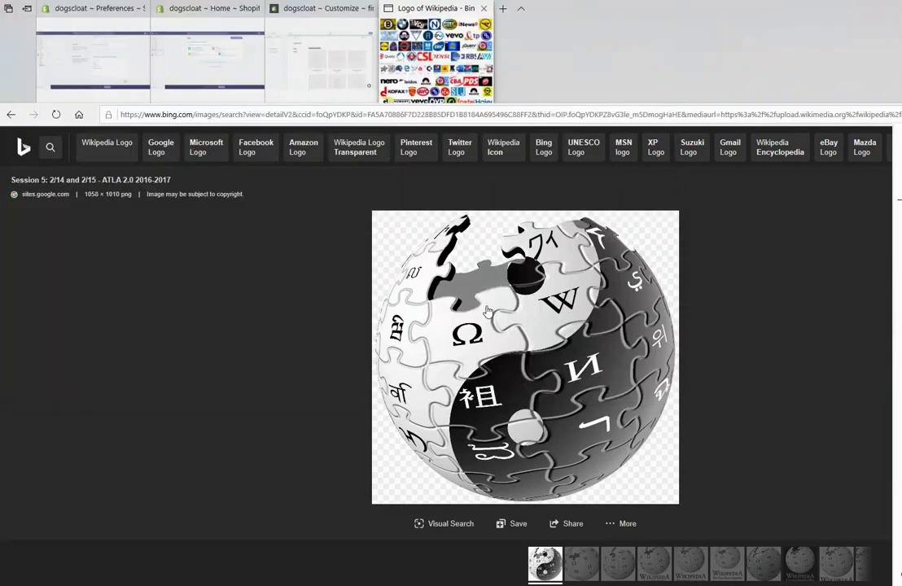
left_click(330, 14)
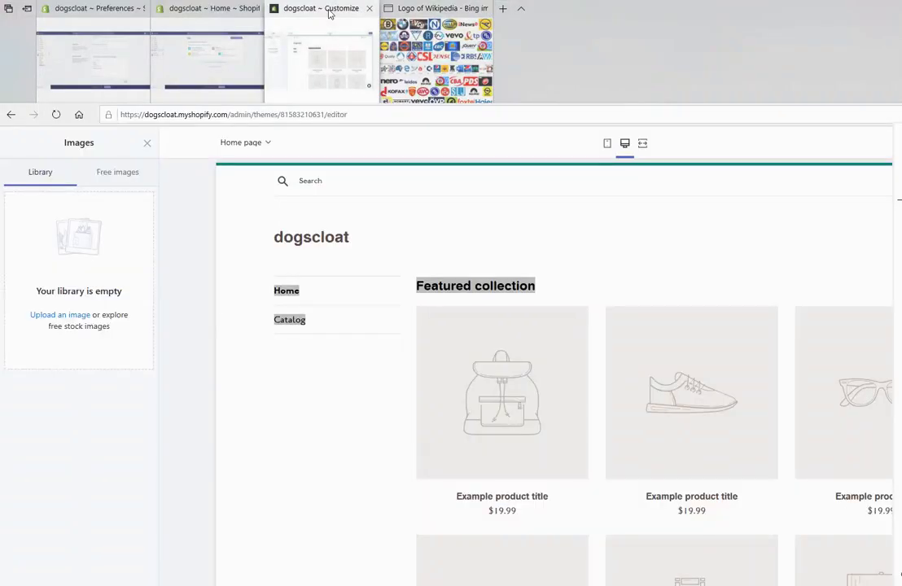
Upload logo.png from the Desktop and set it as the header logo, 150 pixels wide.
left_click(53, 320)
left_click(130, 78)
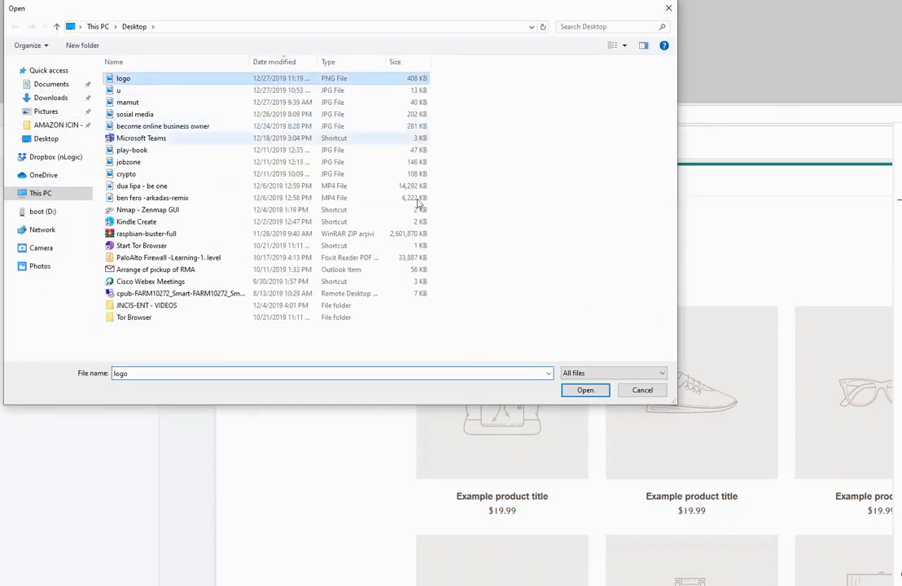
left_click(584, 390)
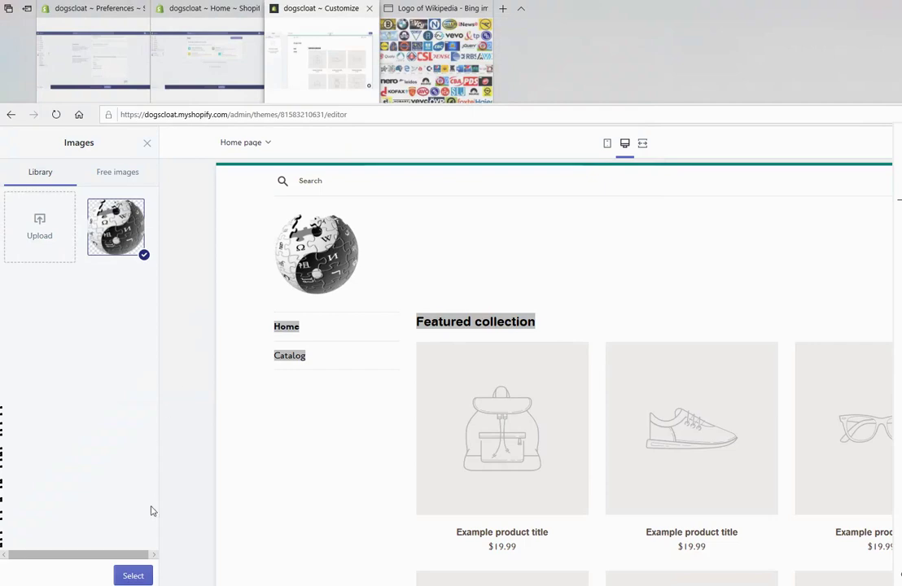
left_click(131, 574)
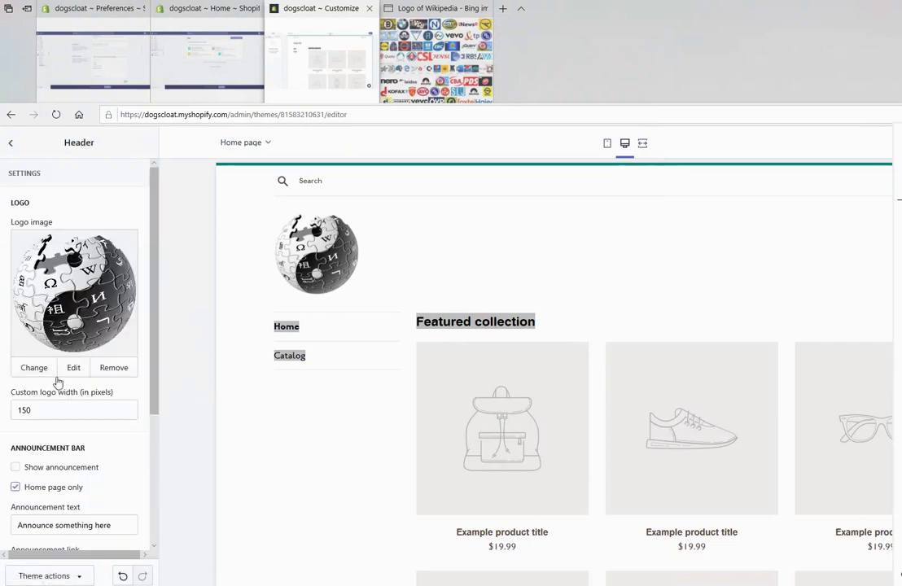
scroll(33, 489, "down", 3)
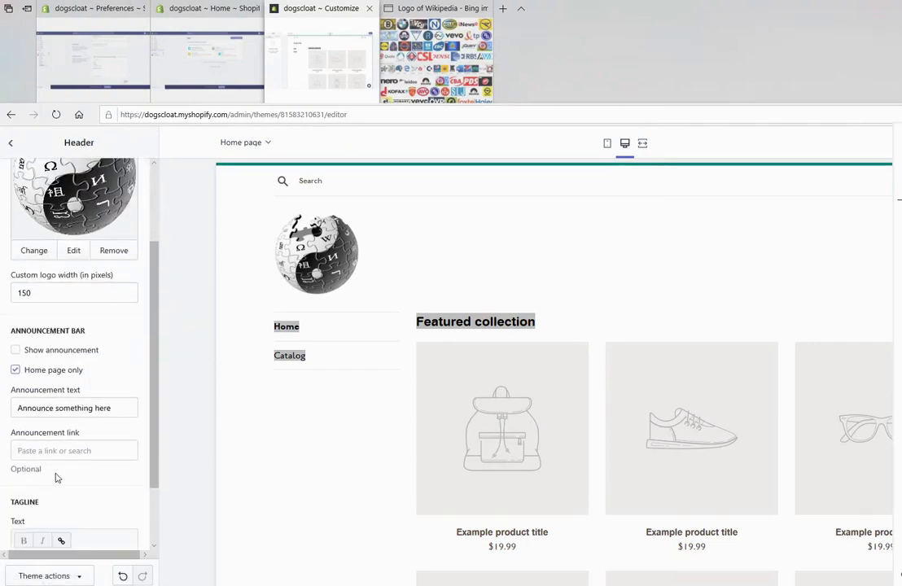
scroll(86, 472, "down", 2)
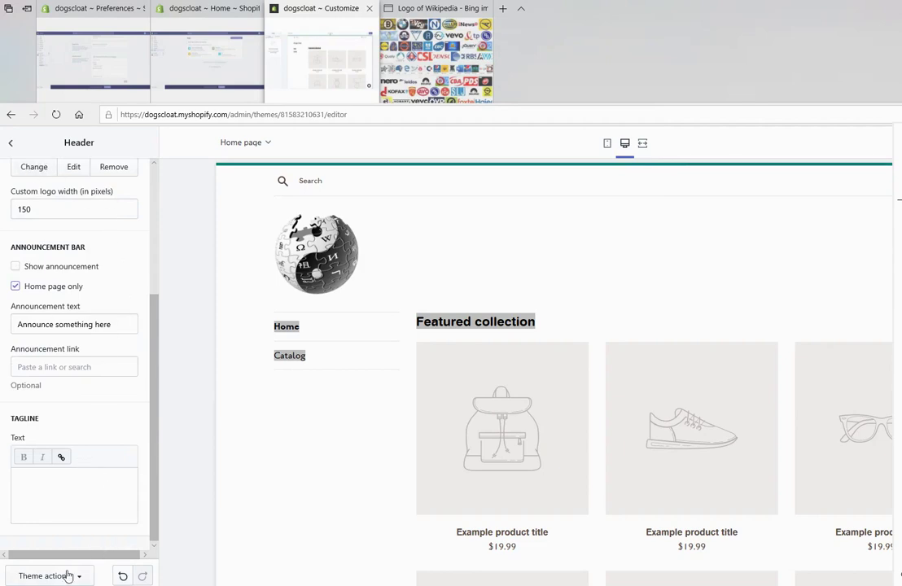
scroll(59, 368, "up", 5)
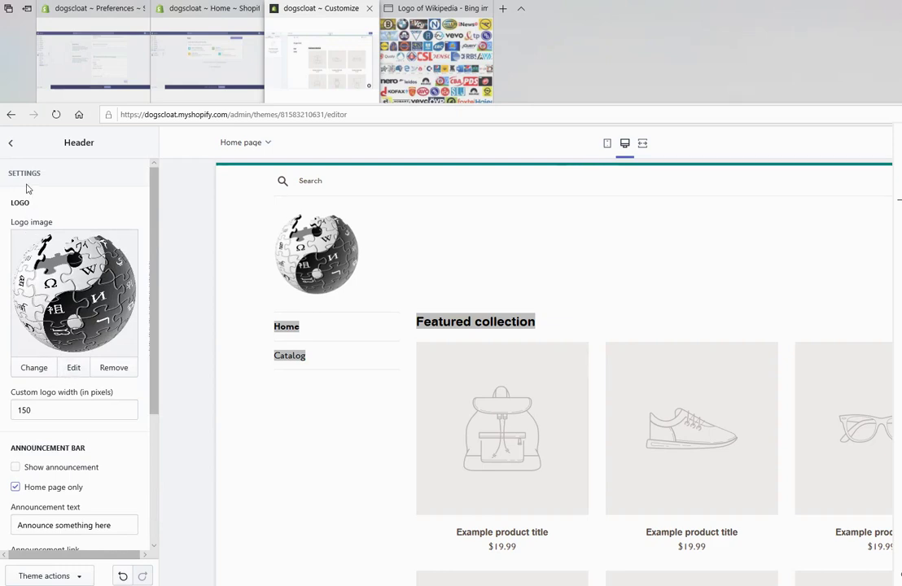
left_click(10, 143)
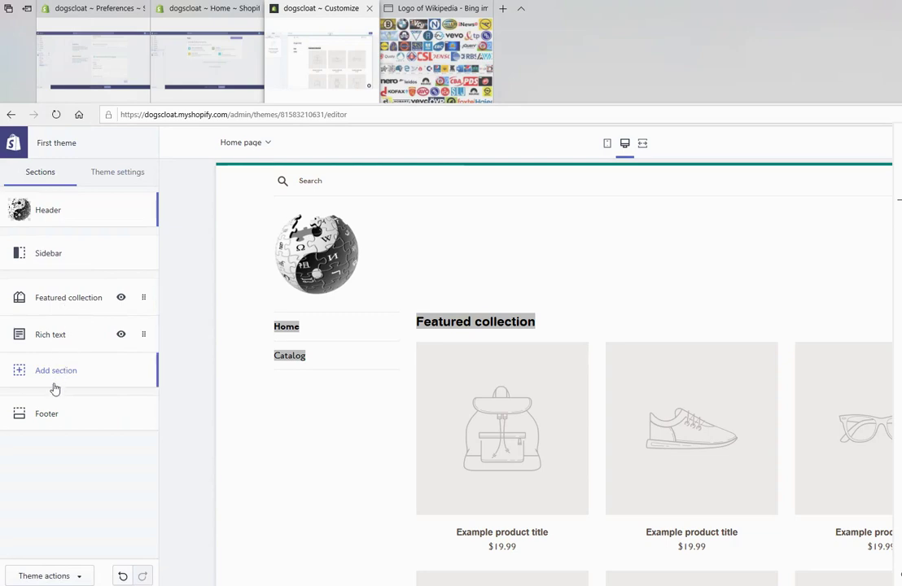
Add a Newsletter signup block to the Footer section.
left_click(43, 422)
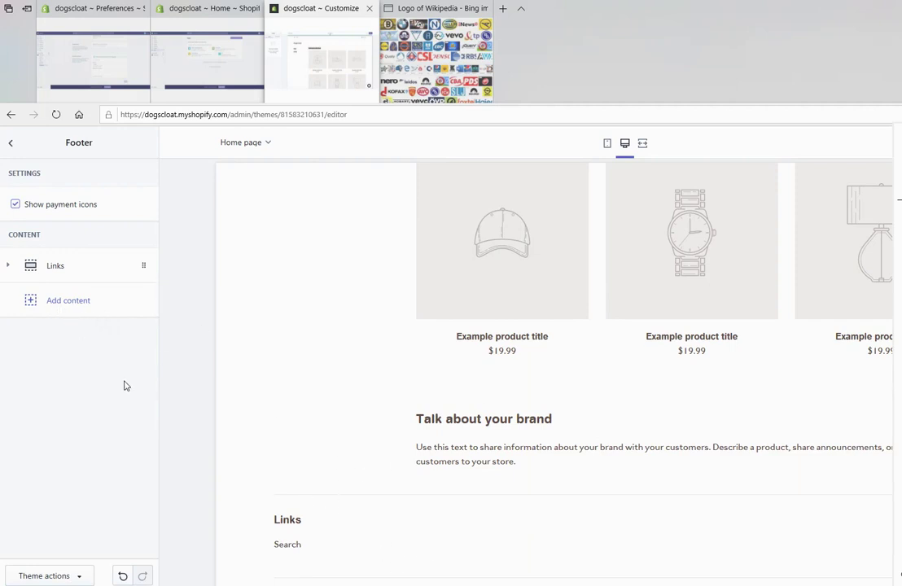
left_click(82, 308)
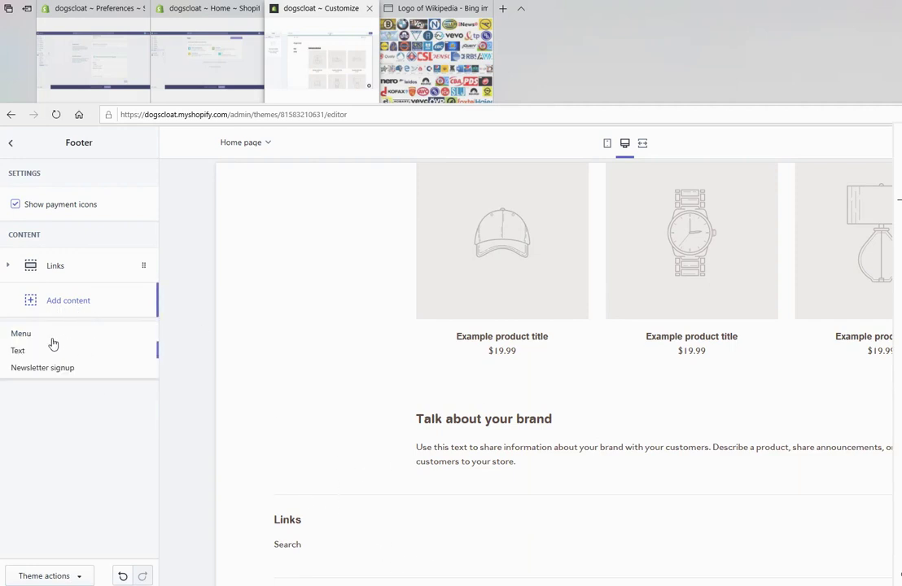
left_click(49, 366)
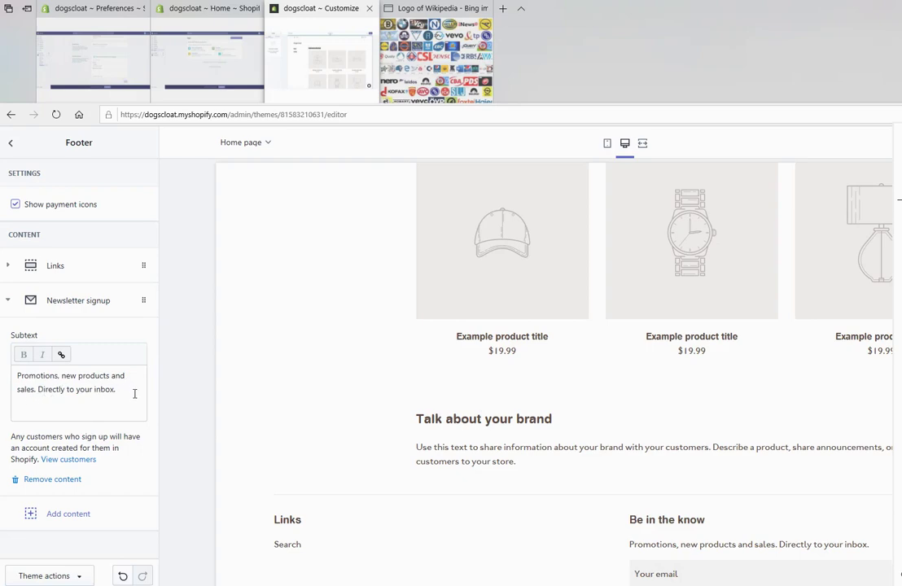
Begin the newsletter subtext with 'Hi,' on its own line above the promotions sentence.
left_click(15, 379)
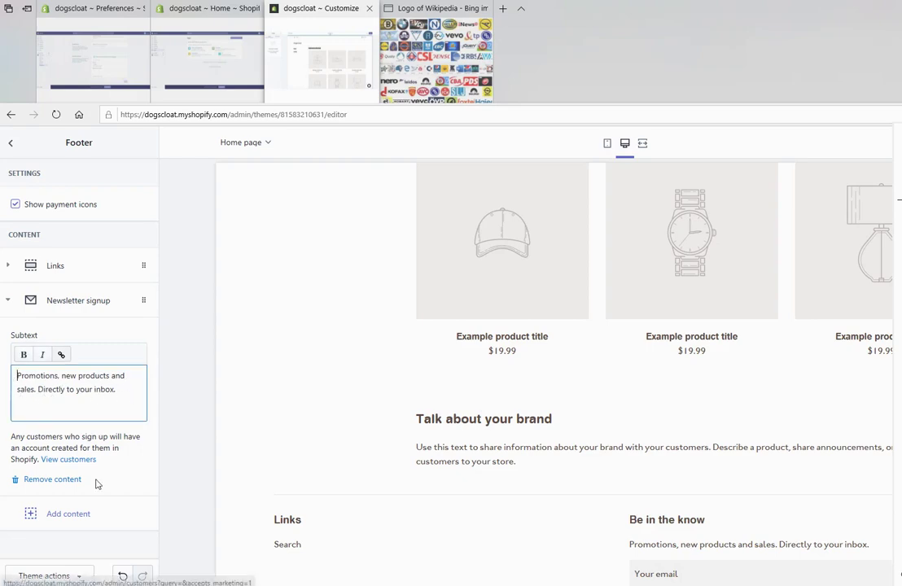
type("Hei")
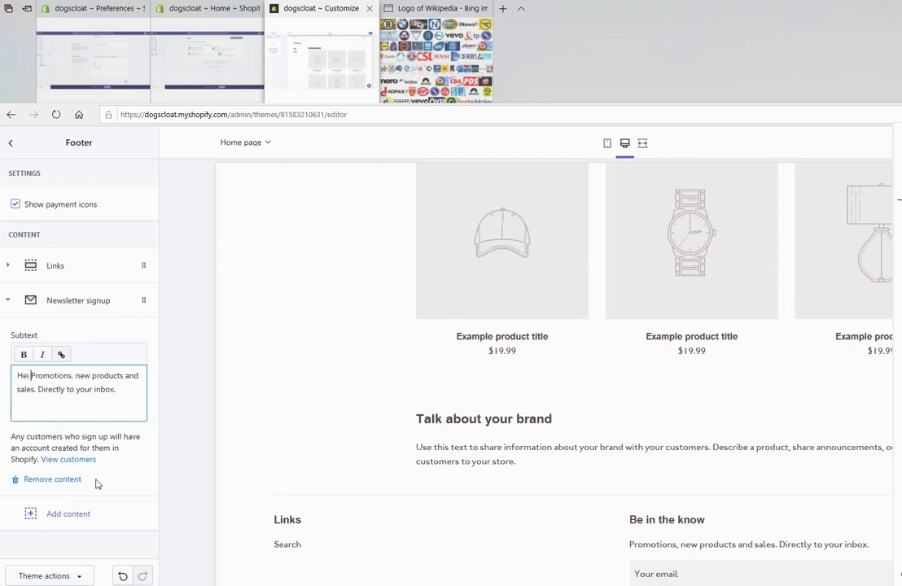
key("Return")
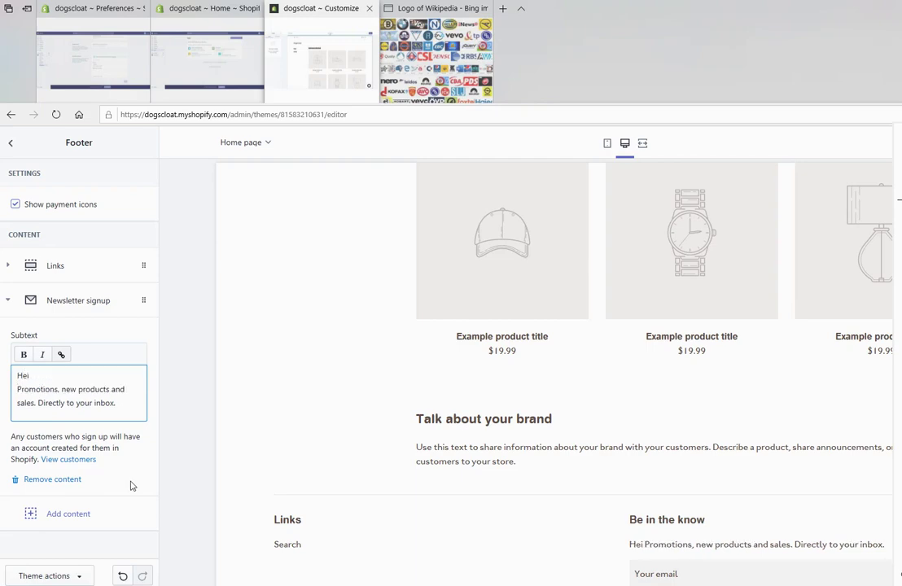
key("BackSpace")
key("BackSpace")
key("BackSpace")
type("i,")
key("Return")
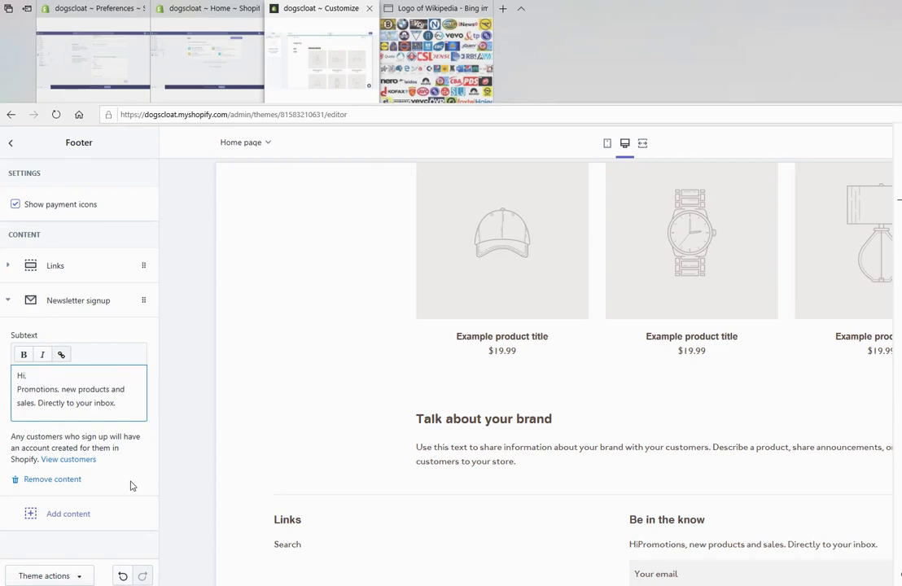
scroll(452, 428, "down", 1)
left_click(657, 544)
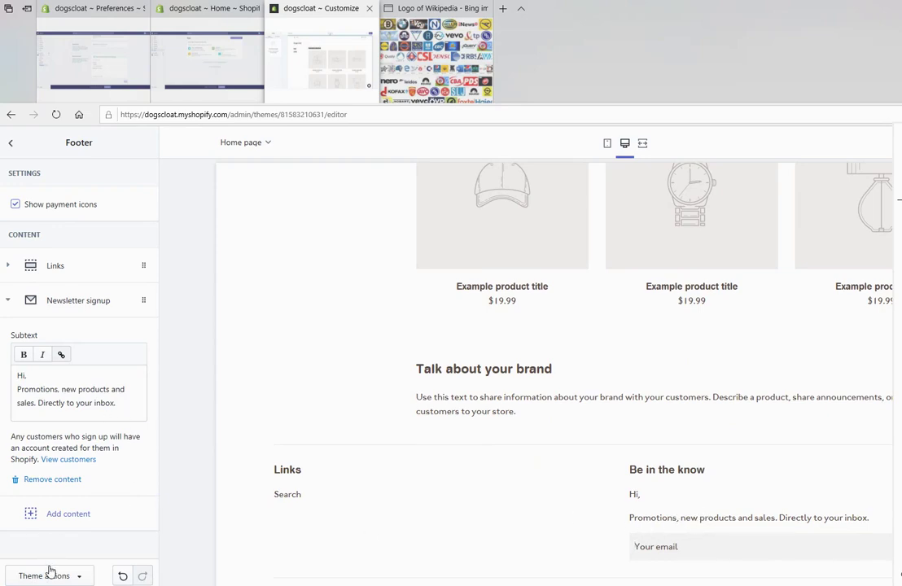
left_click(11, 144)
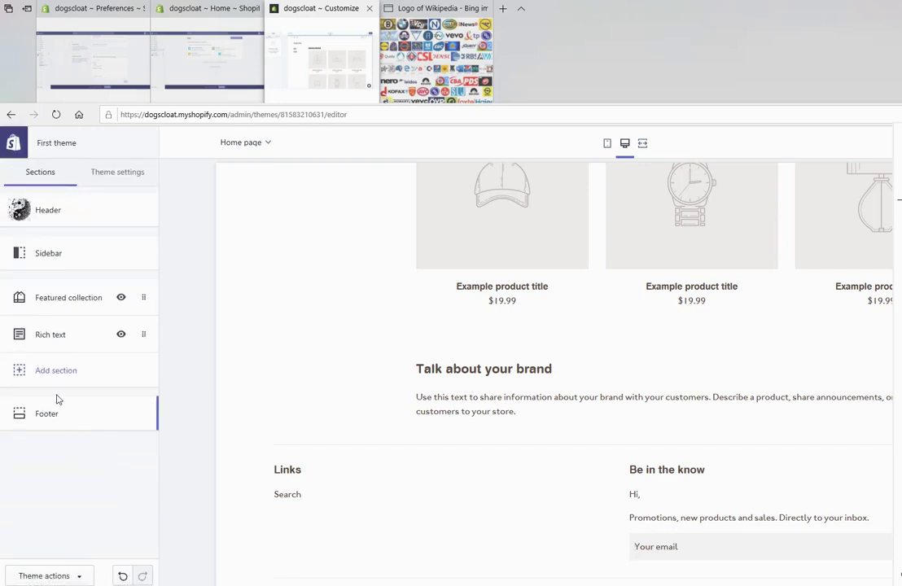
Review the empty Social media account fields in Theme settings, then return to the settings list.
left_click(95, 173)
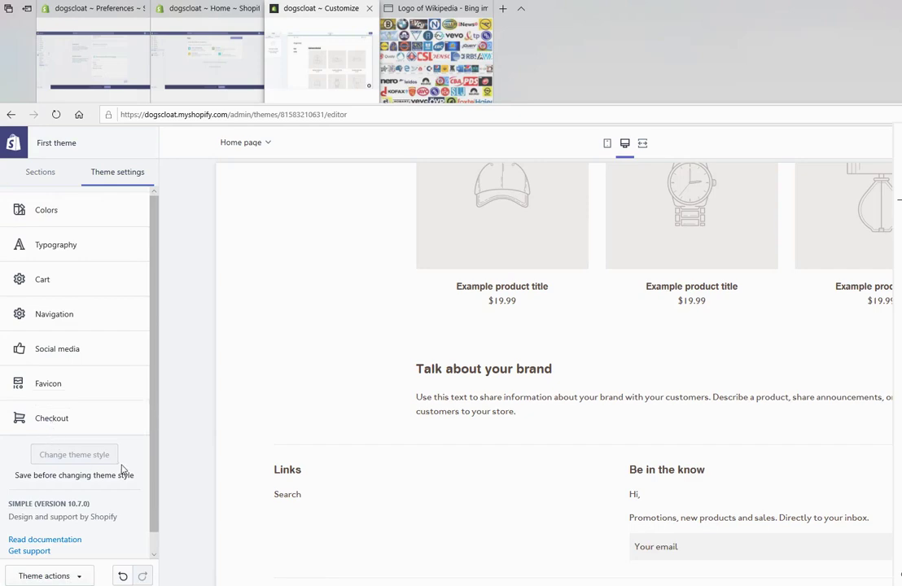
left_click(81, 355)
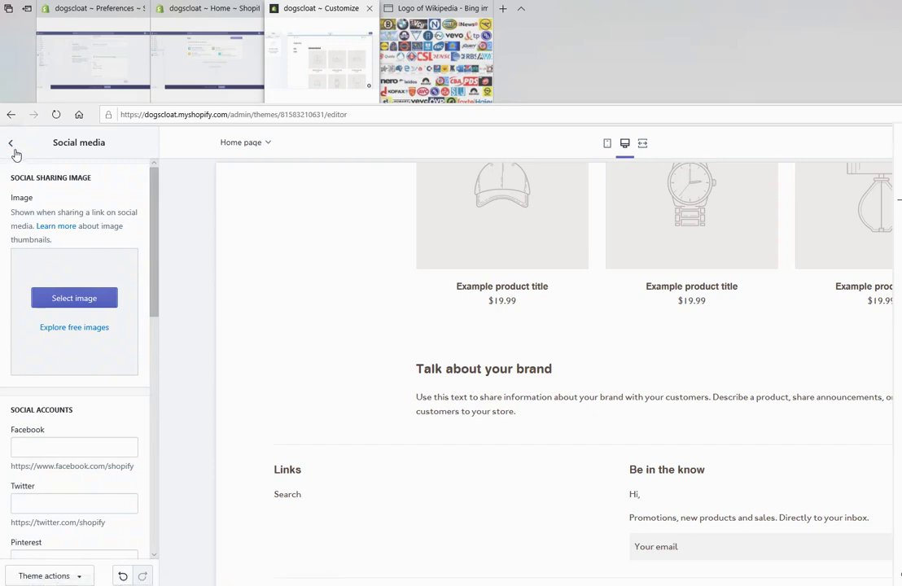
scroll(60, 445, "down", 7)
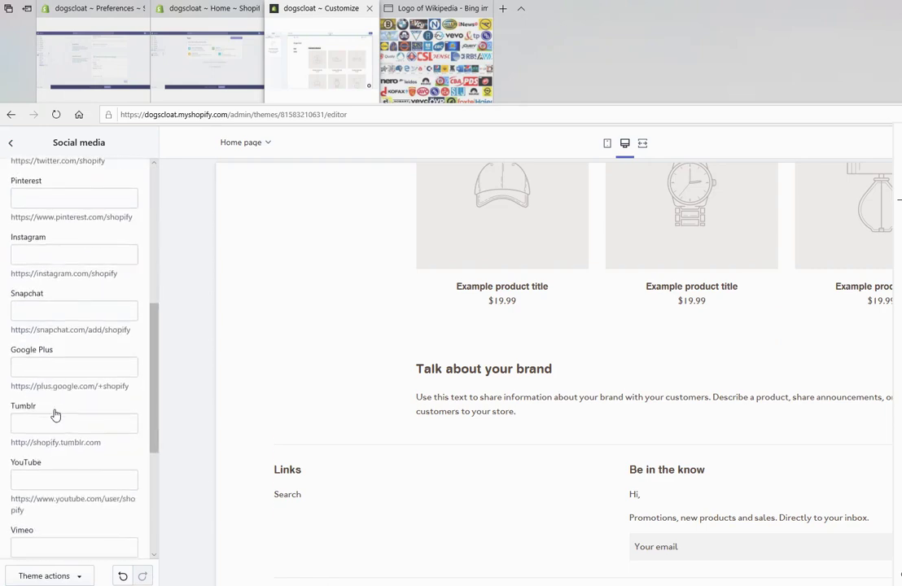
scroll(54, 415, "up", 6)
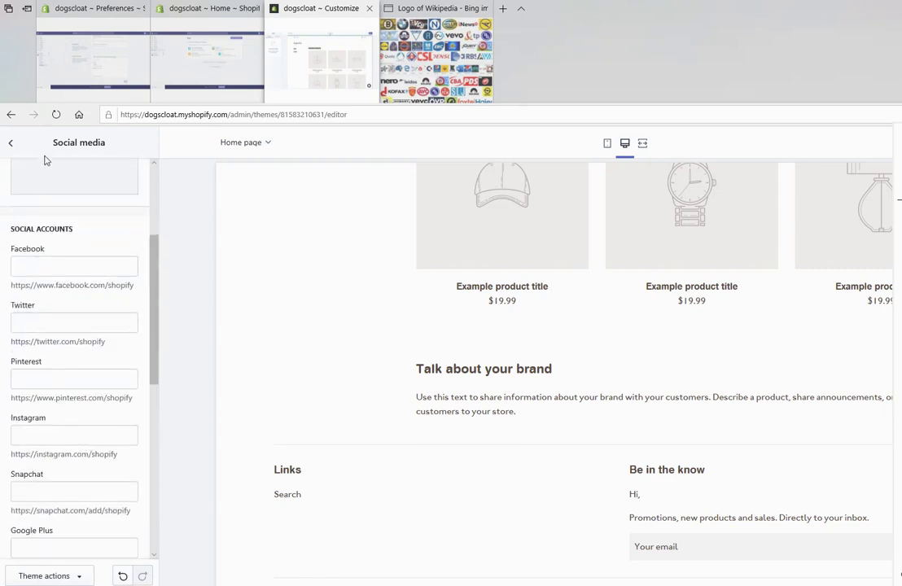
left_click(12, 143)
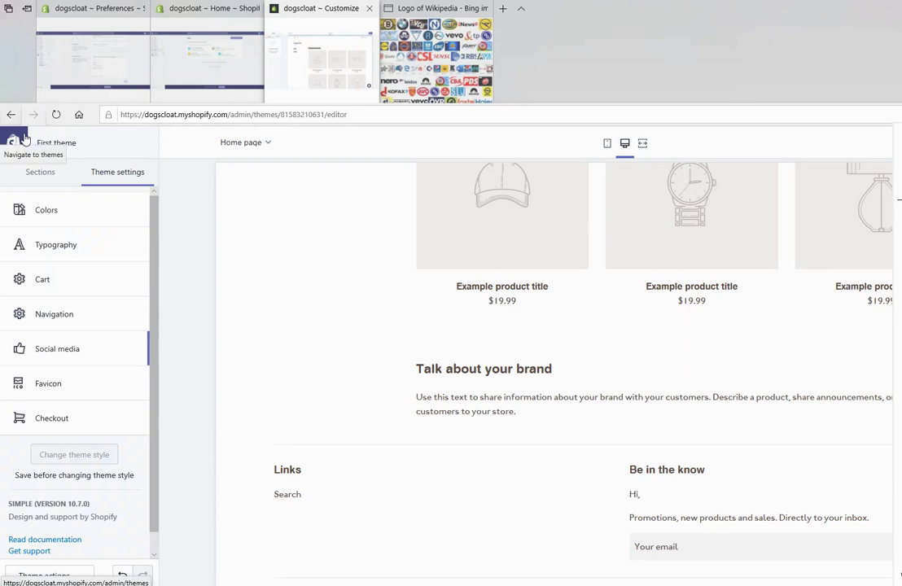
scroll(479, 294, "up", 5)
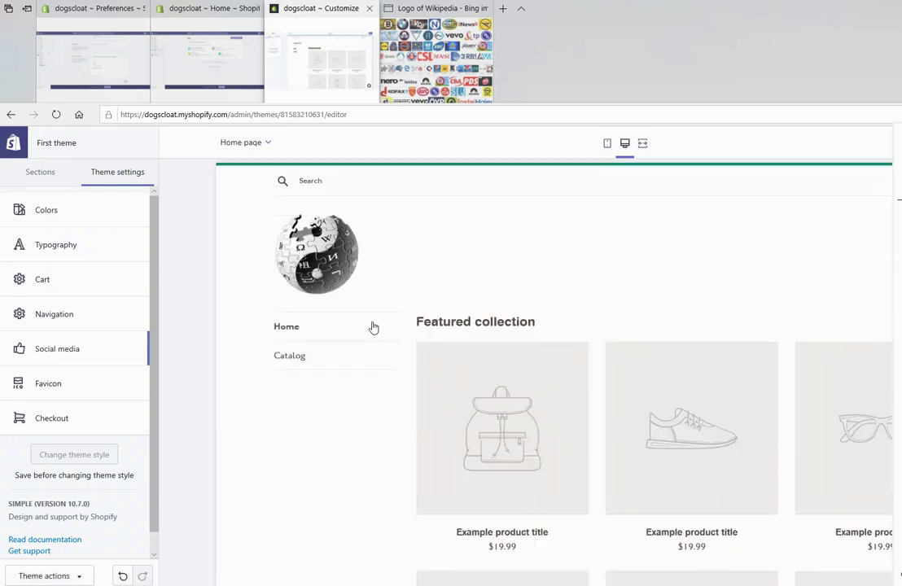